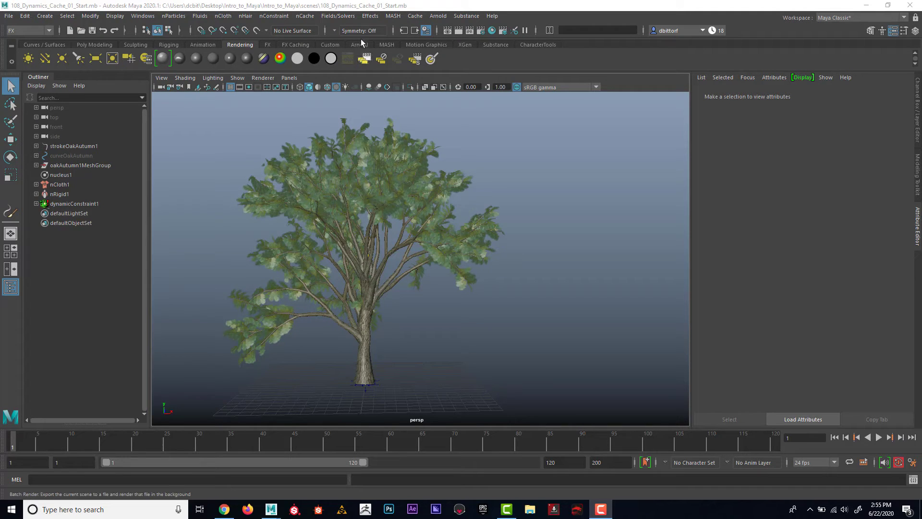
{"action": "left_click", "coordinate": [308, 18]}
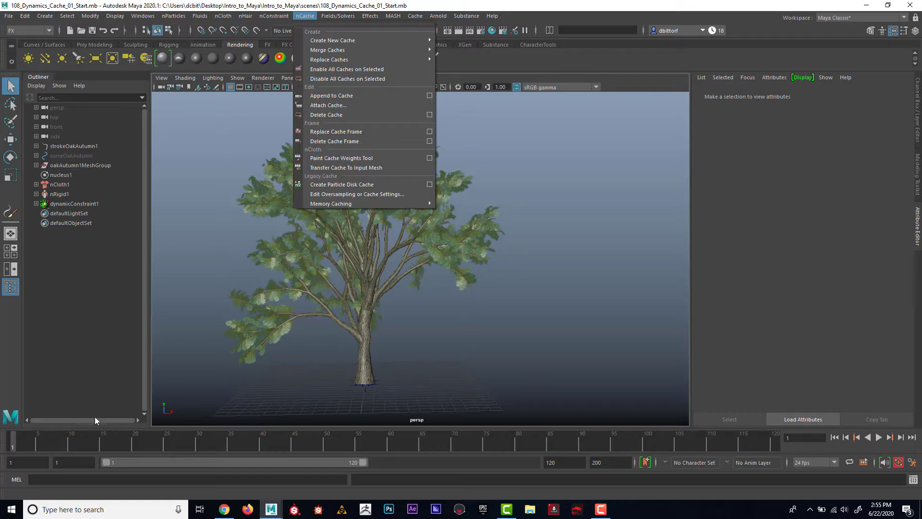
{"action": "left_click", "coordinate": [708, 364]}
- Play the leaf simulation from the first frame, try scrubbing back through the timeline, and return to the start
{"action": "left_click", "coordinate": [835, 437]}
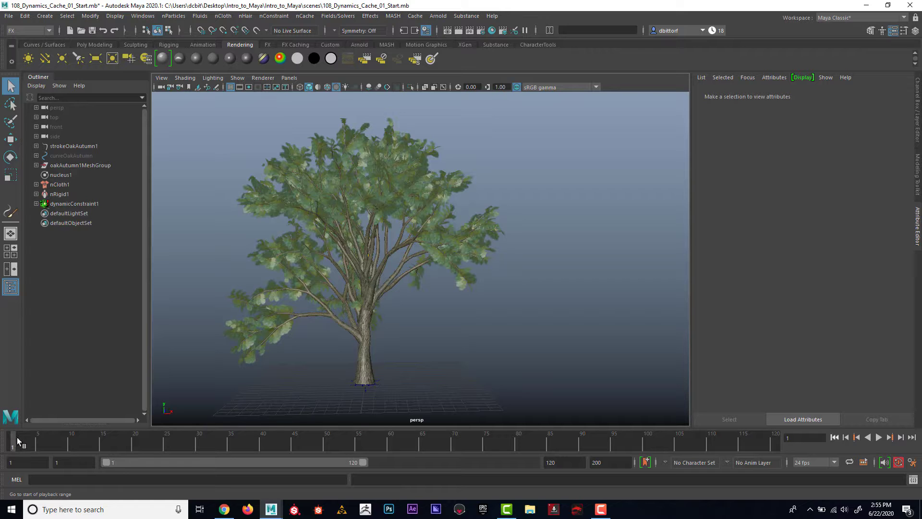
{"action": "key", "text": "alt+v"}
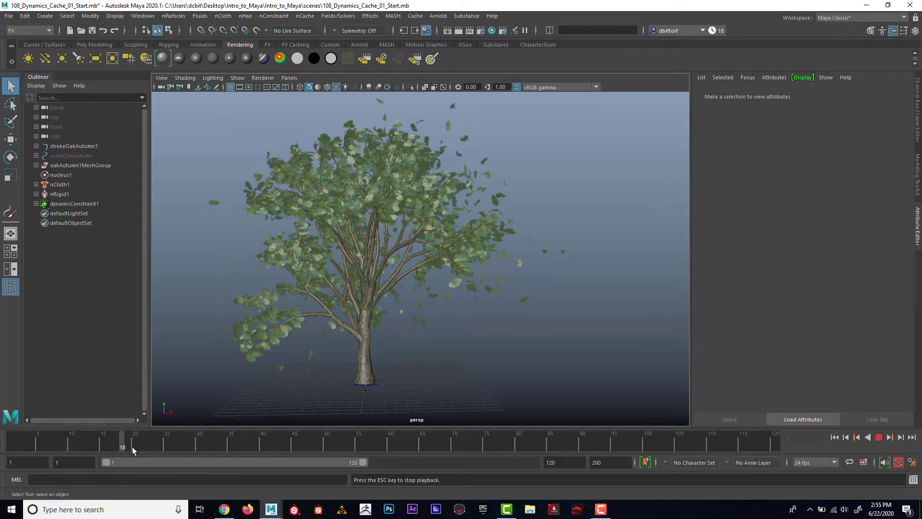
{"action": "left_click", "coordinate": [879, 437]}
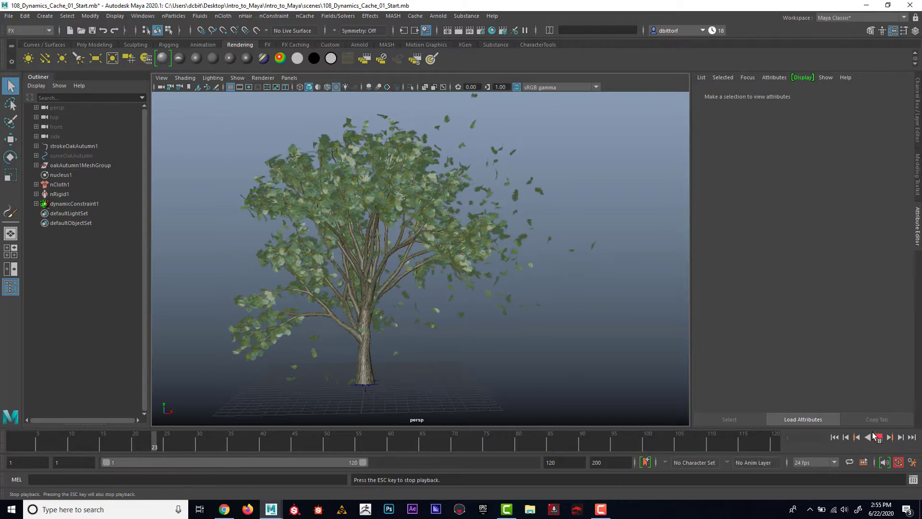
{"action": "mouse_move", "coordinate": [176, 444]}
{"action": "left_mouse_down"}
{"action": "mouse_move", "coordinate": [247, 441]}
{"action": "mouse_move", "coordinate": [116, 438]}
{"action": "mouse_move", "coordinate": [191, 439]}
{"action": "mouse_move", "coordinate": [129, 439]}
{"action": "left_mouse_up"}
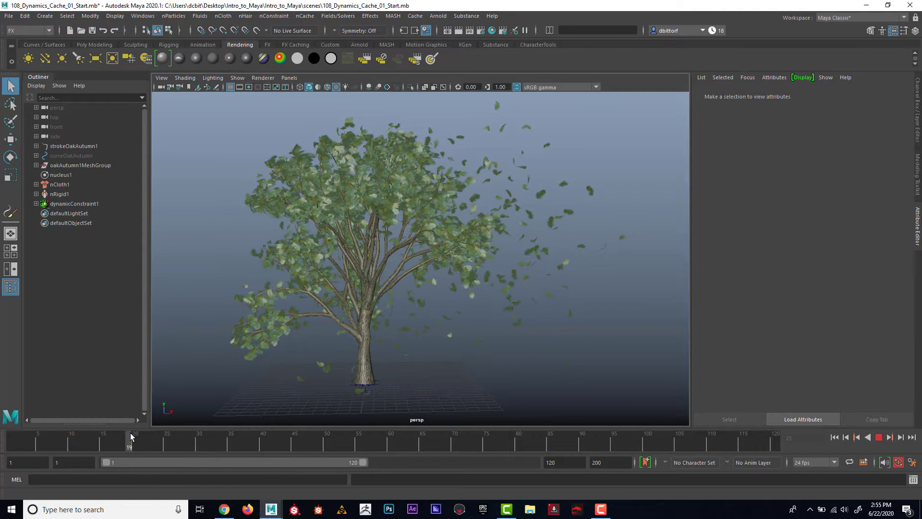
{"action": "left_click", "coordinate": [834, 437]}
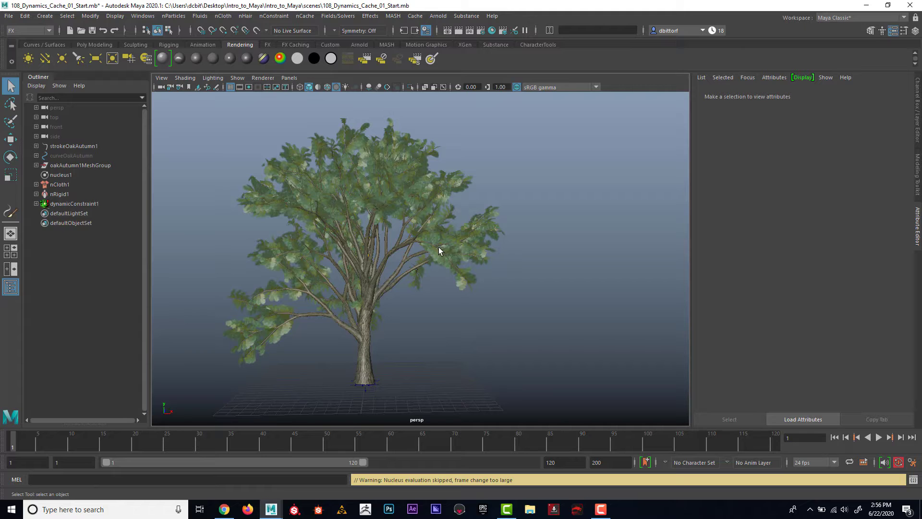
- Select the tree's leaf mesh and open the options for creating a new nObject cache, with the full cache directory readable
{"action": "left_click", "coordinate": [398, 190]}
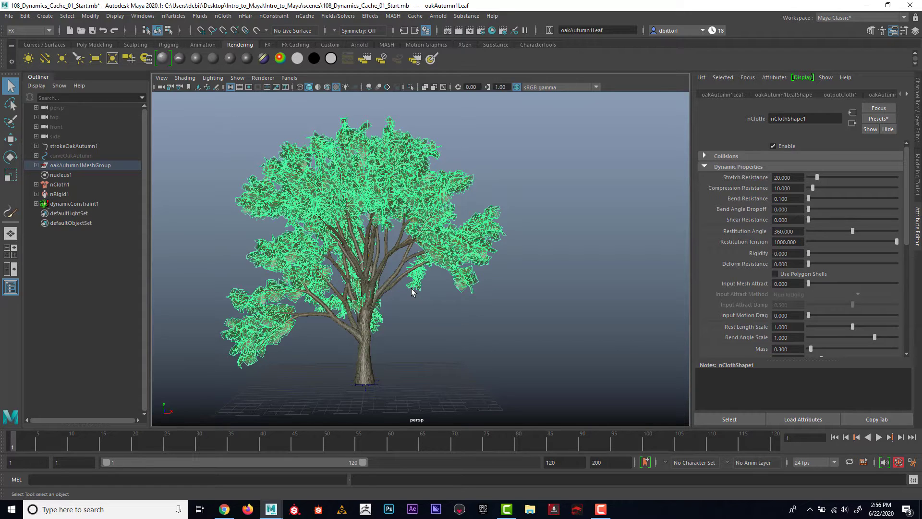
{"action": "left_click", "coordinate": [302, 19]}
{"action": "mouse_move", "coordinate": [319, 42]}
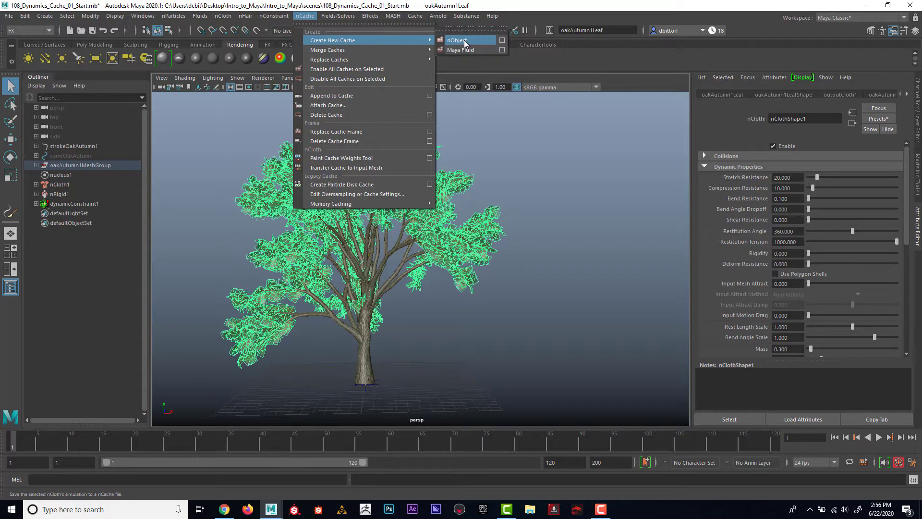
{"action": "left_click", "coordinate": [501, 44]}
{"action": "left_click_drag", "start_coordinate": [230, 103], "coordinate": [602, 103]}
{"action": "left_click_drag", "start_coordinate": [693, 133], "coordinate": [771, 131]}
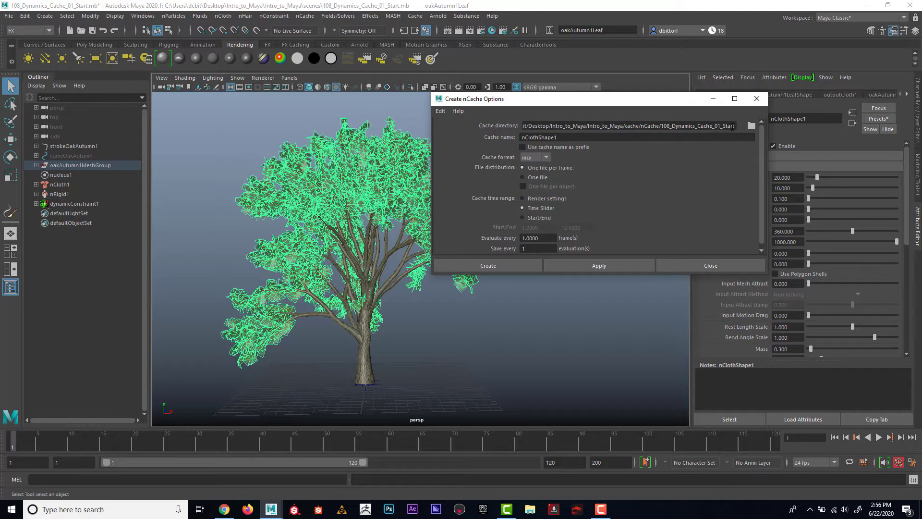
- Name the cache Leaves and change the last folder of its cache directory to Example
{"action": "left_click_drag", "start_coordinate": [589, 138], "coordinate": [472, 140]}
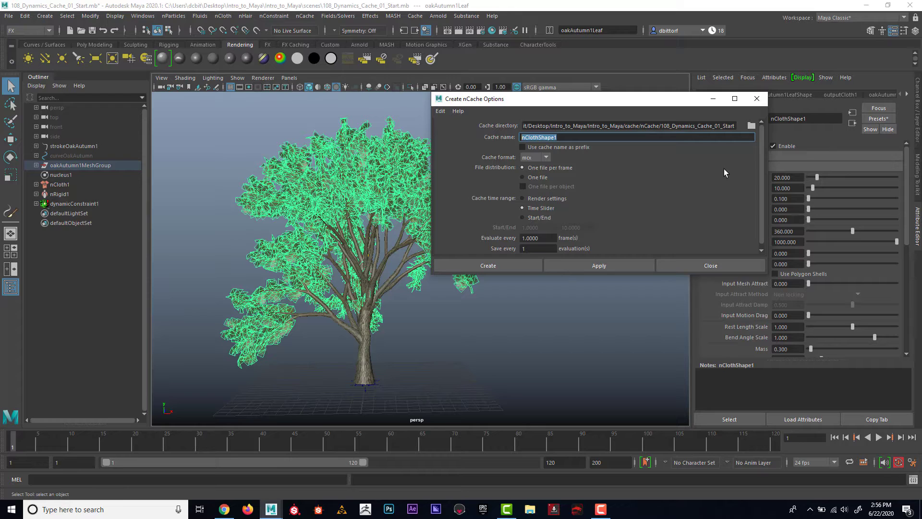
{"action": "type", "text": "L"}
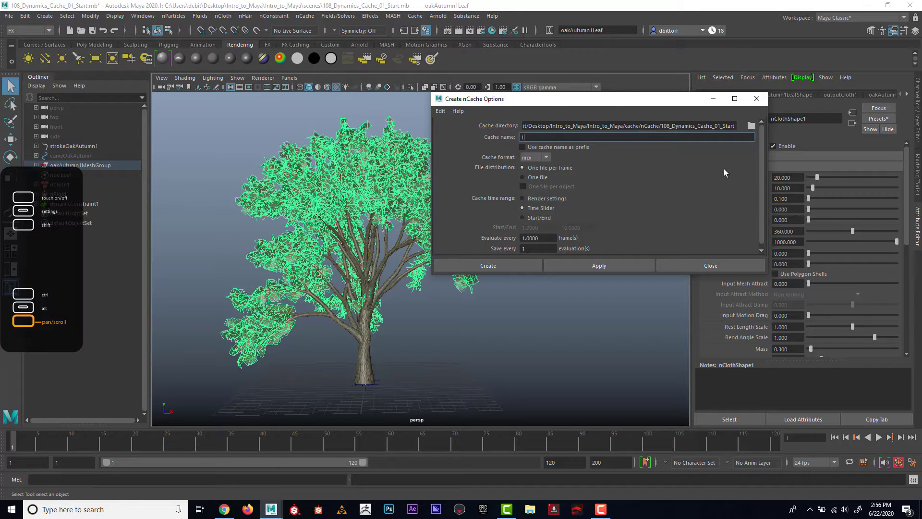
{"action": "type", "text": "eaves"}
{"action": "key", "text": "Return"}
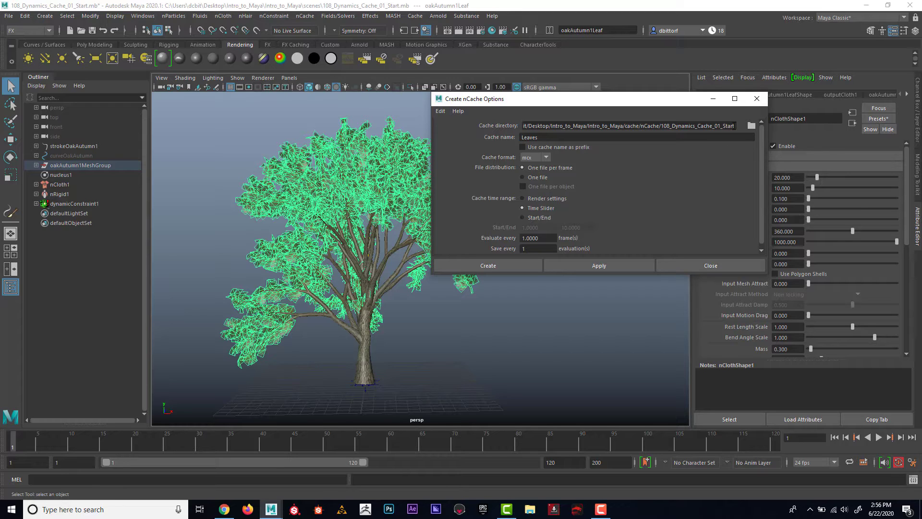
{"action": "left_click_drag", "start_coordinate": [735, 126], "coordinate": [663, 127]}
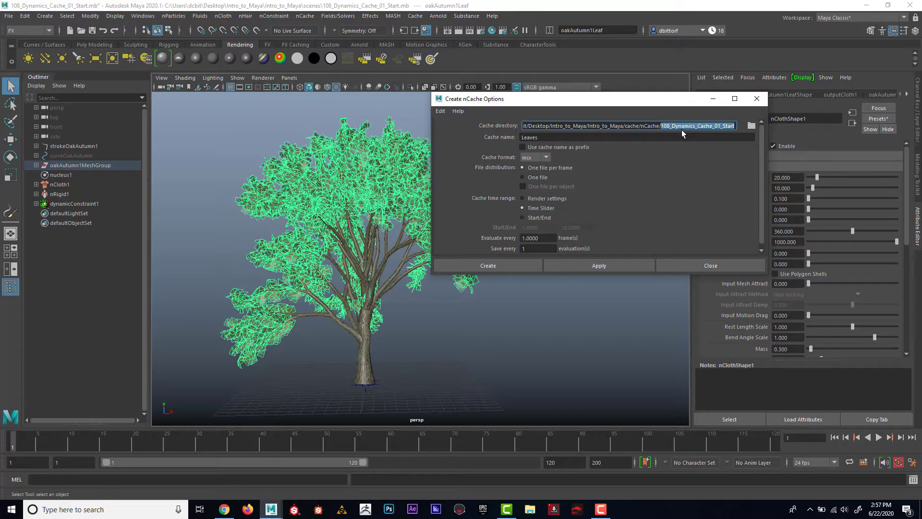
{"action": "type", "text": "Exampl"}
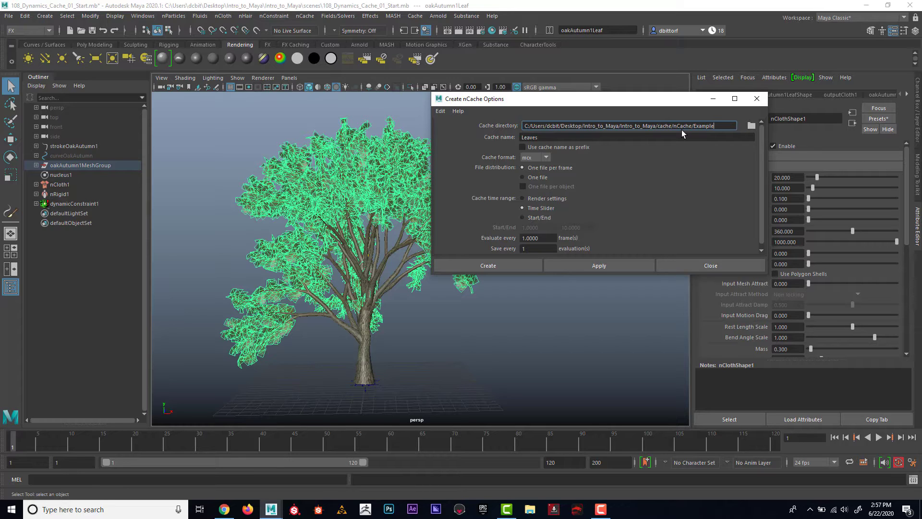
{"action": "key", "text": "Return"}
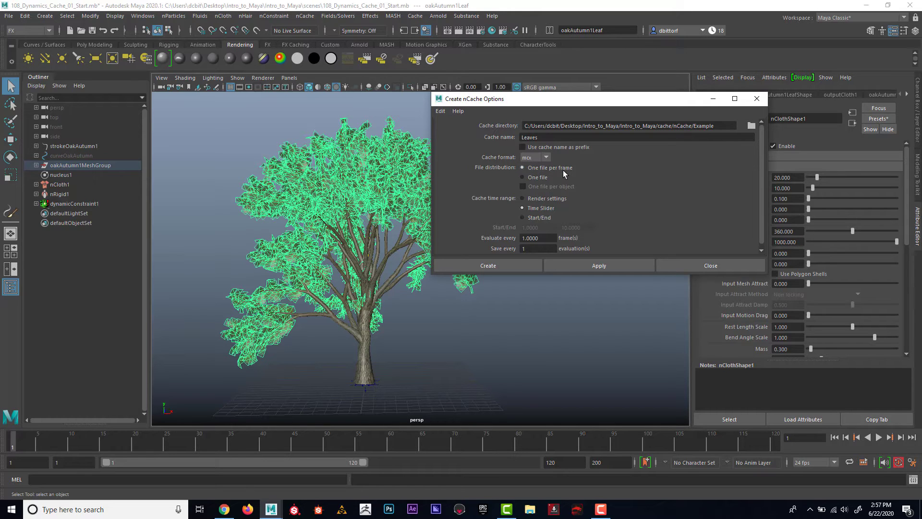
- Set the cache time range to Start/End with an end frame of 50, and create the cache
{"action": "scroll", "coordinate": [564, 170], "scroll_direction": "down", "scroll_amount": 1}
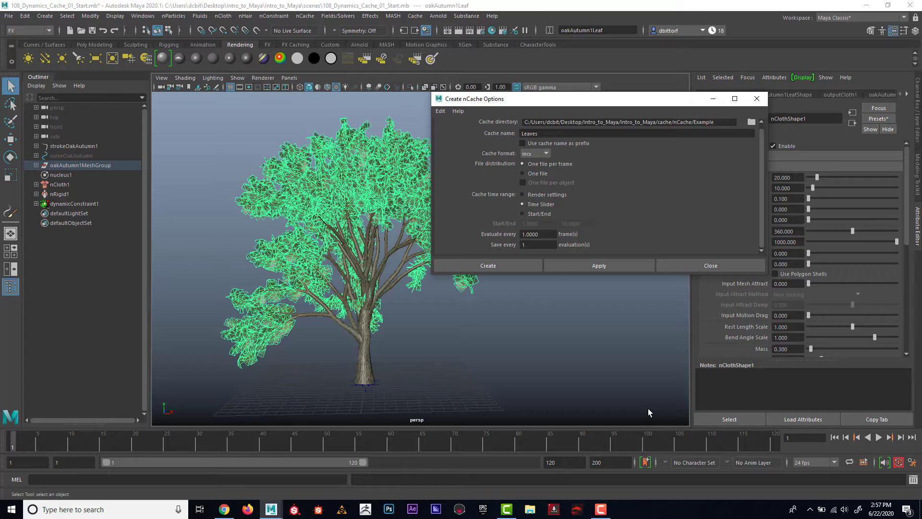
{"action": "left_click", "coordinate": [522, 213]}
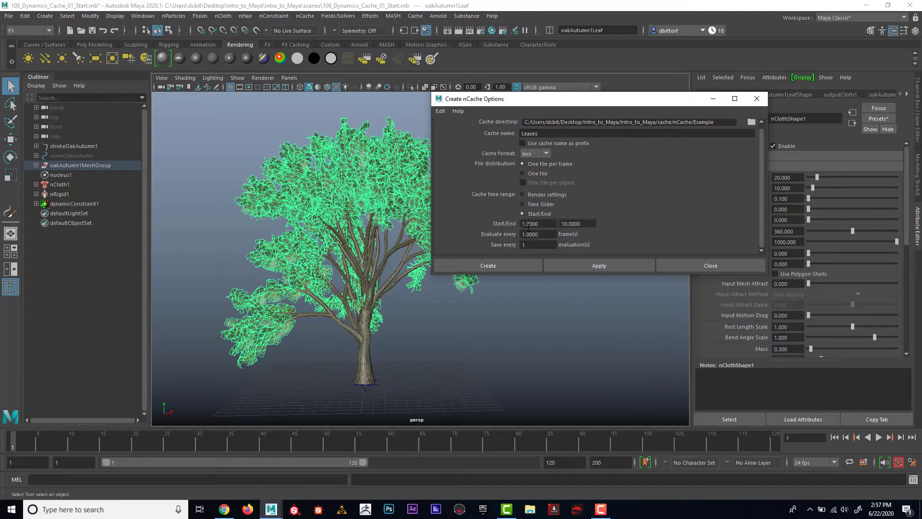
{"action": "left_click_drag", "start_coordinate": [577, 227], "coordinate": [563, 227]}
{"action": "type", "text": "50"}
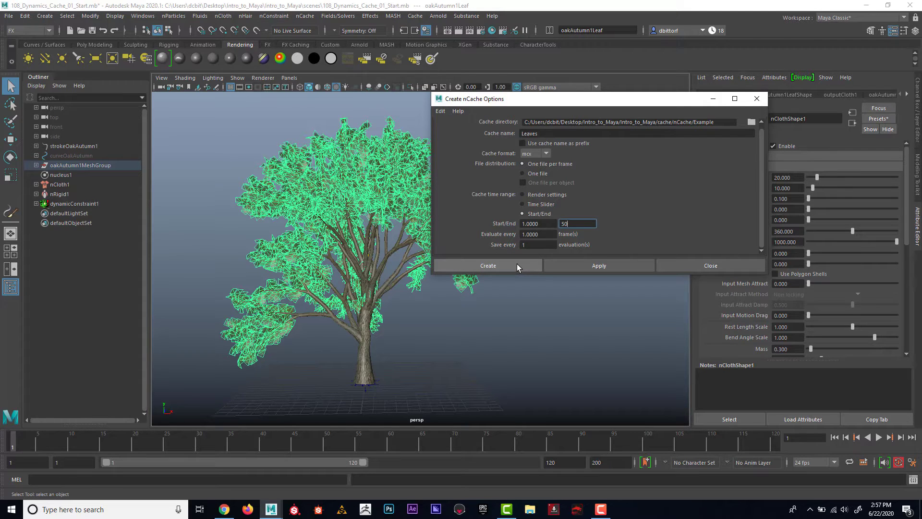
{"action": "left_click", "coordinate": [517, 265]}
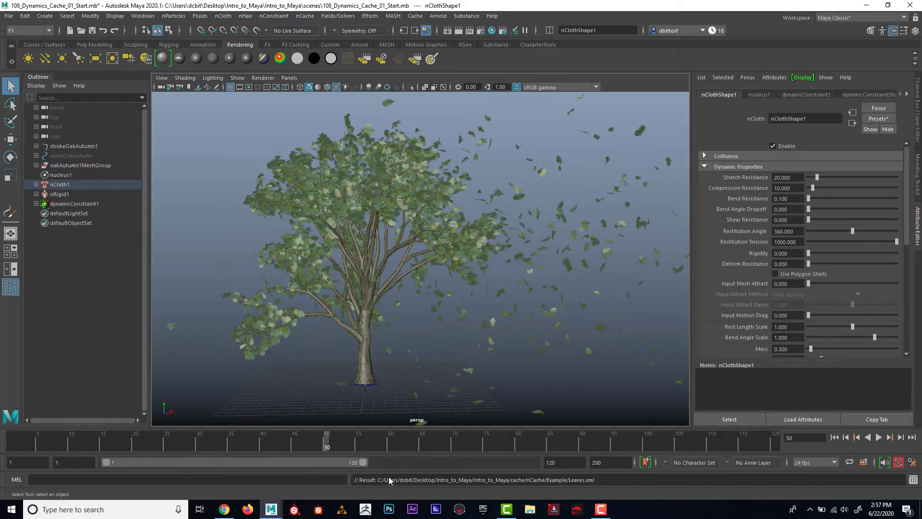
- Switch to File Explorer, examine the cache files in the project's cache/nCache/Example folder, and close the window
{"action": "left_click", "coordinate": [530, 509]}
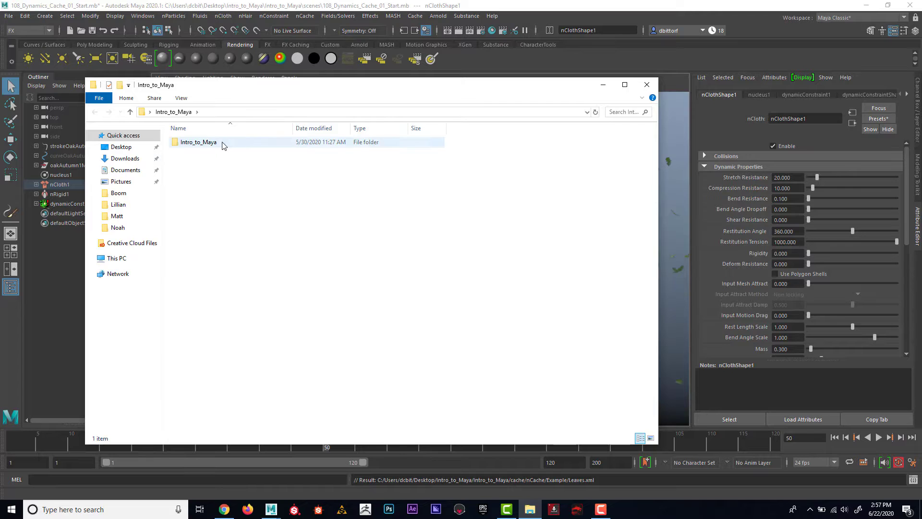
{"action": "double_click", "coordinate": [222, 144]}
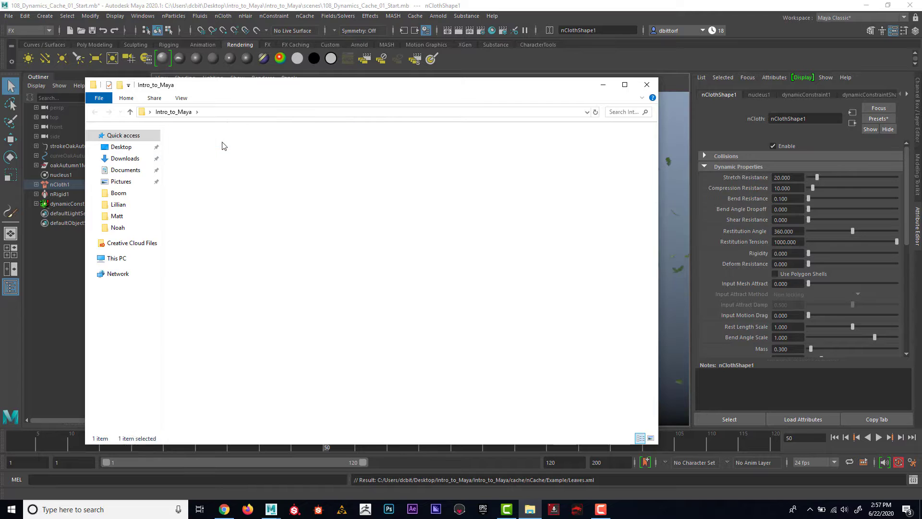
{"action": "left_click_drag", "start_coordinate": [314, 87], "coordinate": [389, 83]}
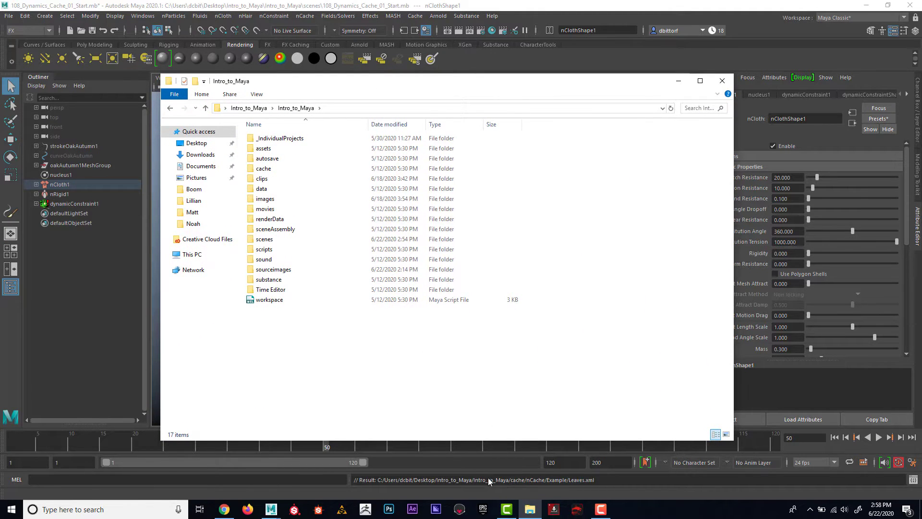
{"action": "double_click", "coordinate": [275, 169]}
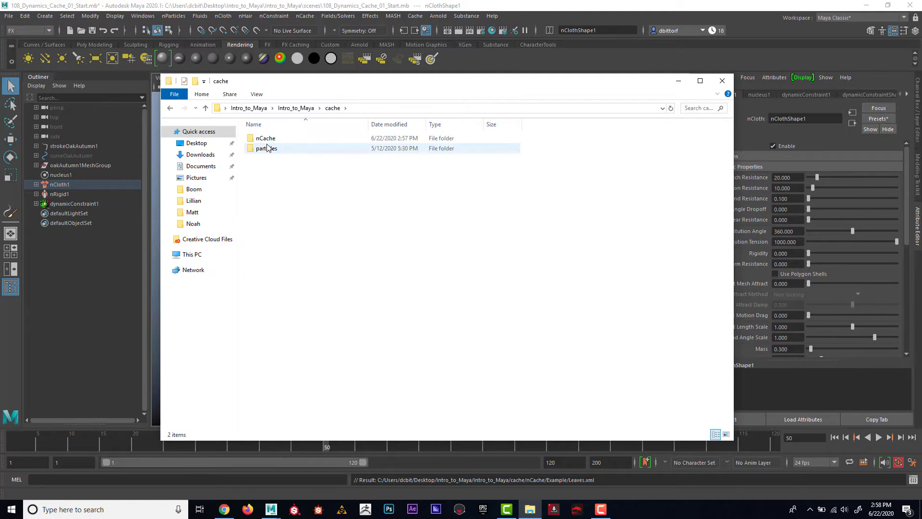
{"action": "double_click", "coordinate": [265, 138]}
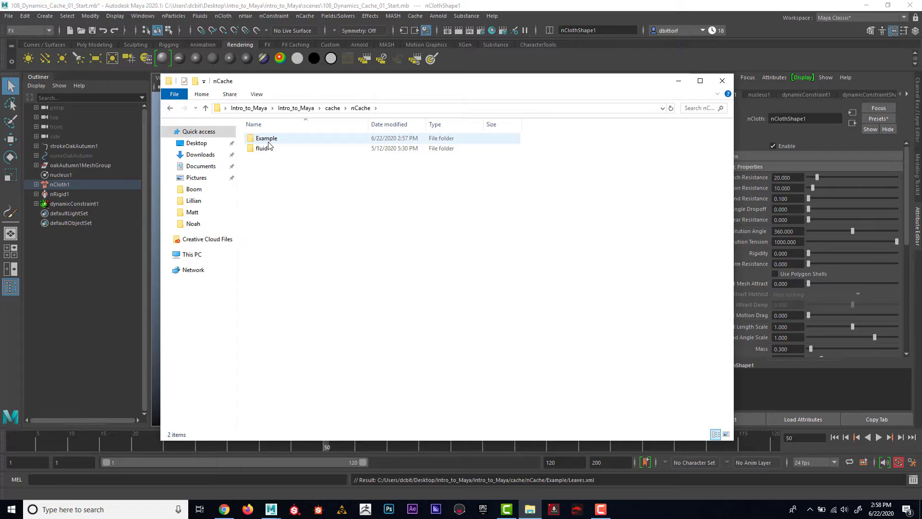
{"action": "double_click", "coordinate": [267, 139]}
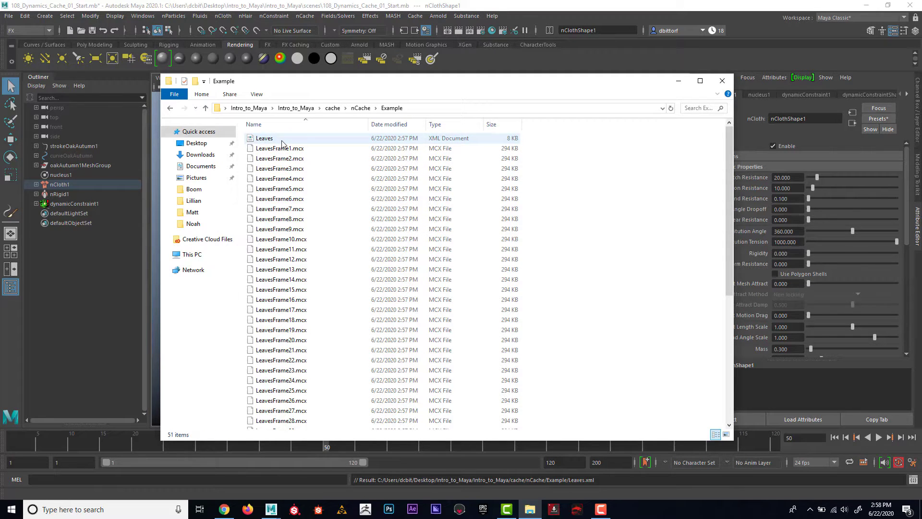
{"action": "left_click", "coordinate": [282, 140]}
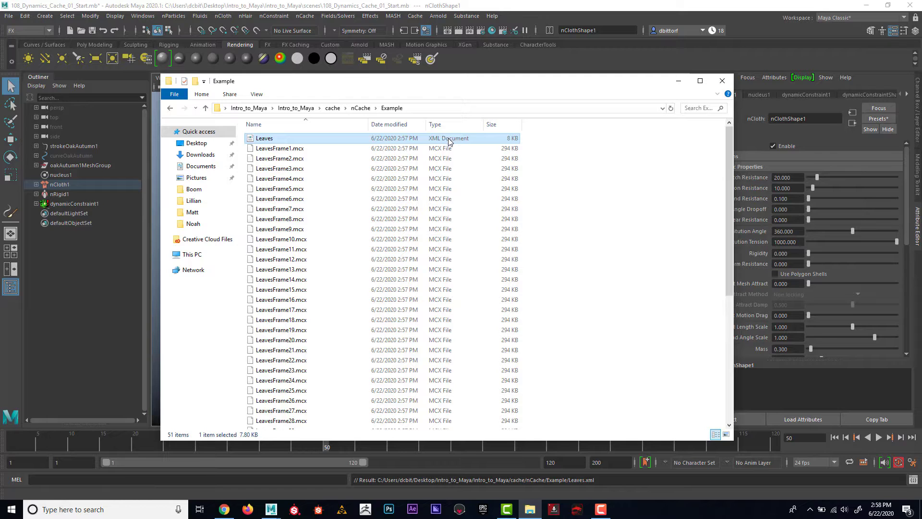
{"action": "scroll", "coordinate": [423, 185], "scroll_direction": "down", "scroll_amount": 7}
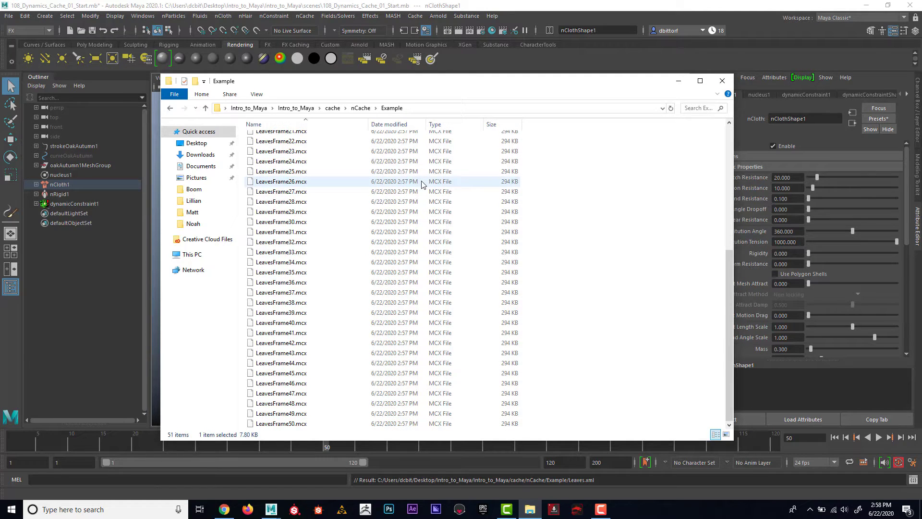
{"action": "scroll", "coordinate": [423, 185], "scroll_direction": "up", "scroll_amount": 7}
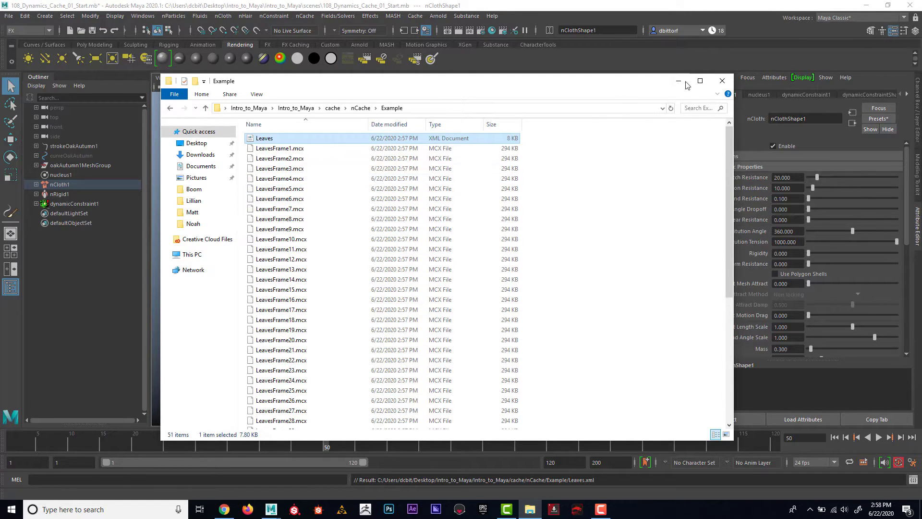
{"action": "left_click", "coordinate": [724, 80]}
- Scrub the cached leaf animation back to the start, play it past the cached range, and return to the first frame
{"action": "left_click_drag", "start_coordinate": [319, 438], "coordinate": [7, 413]}
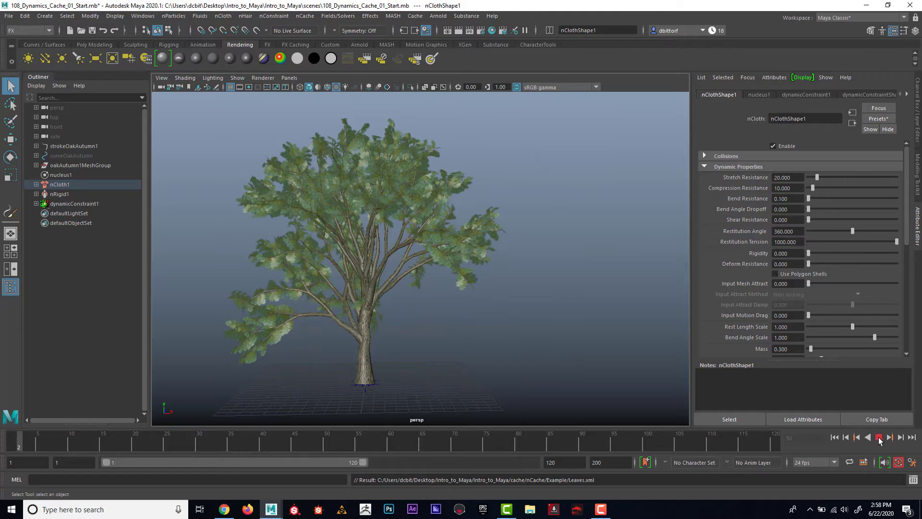
{"action": "left_click", "coordinate": [879, 438]}
{"action": "left_click", "coordinate": [880, 438]}
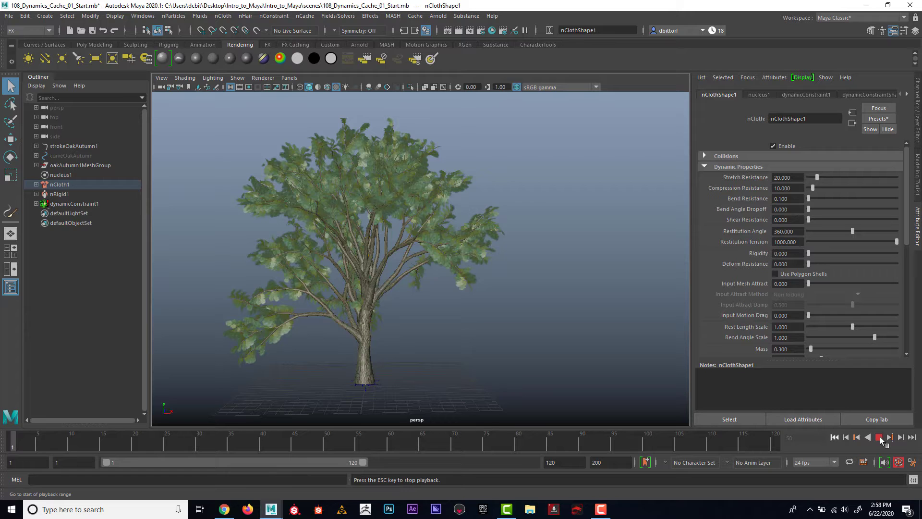
{"action": "left_click", "coordinate": [880, 438]}
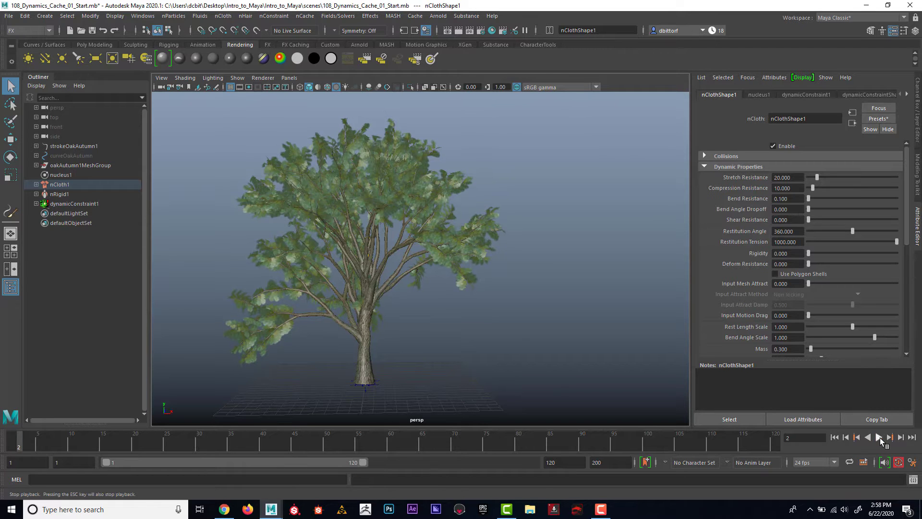
{"action": "left_click", "coordinate": [880, 438]}
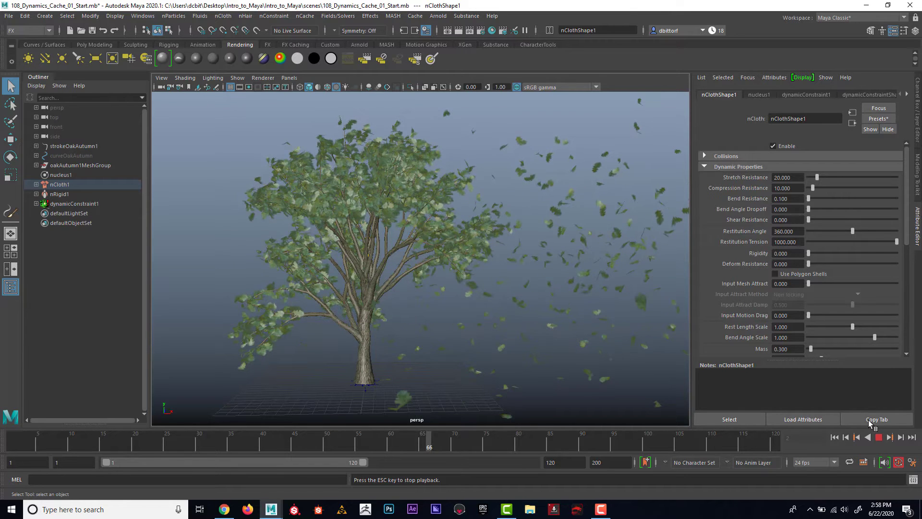
{"action": "left_click", "coordinate": [878, 440]}
{"action": "left_click", "coordinate": [834, 437]}
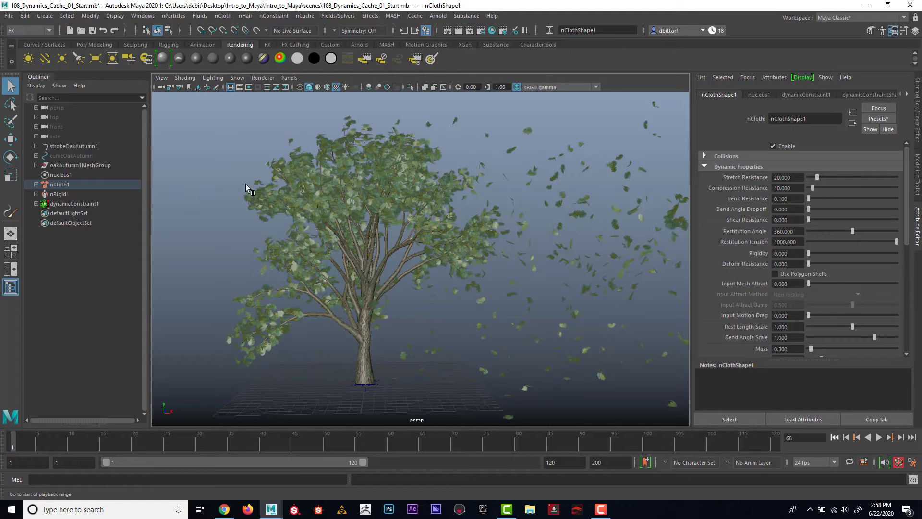
- Select the tree's leaf mesh in the viewport and show the attributes of its LeavesCache1 node
{"action": "left_click", "coordinate": [375, 162]}
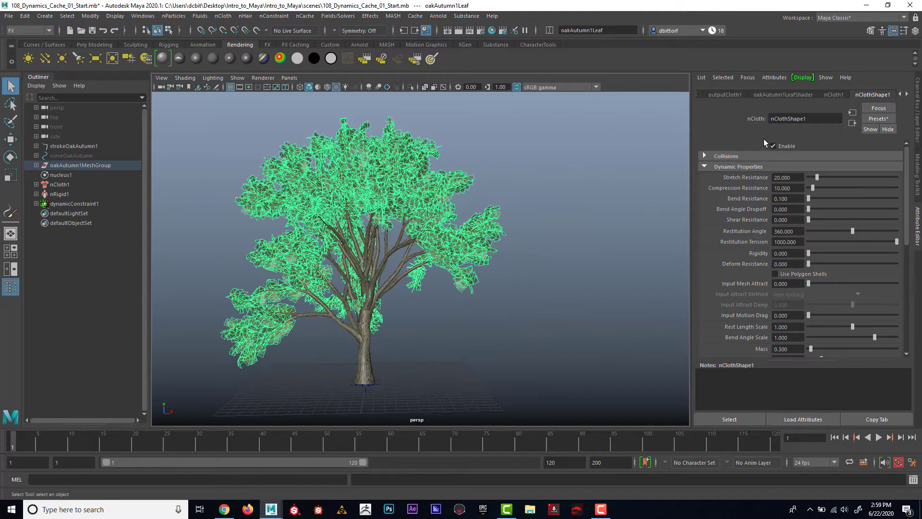
{"action": "left_click", "coordinate": [907, 95]}
{"action": "left_click", "coordinate": [907, 95]}
{"action": "left_click", "coordinate": [907, 95]}
{"action": "left_click", "coordinate": [907, 95]}
{"action": "left_click", "coordinate": [907, 95]}
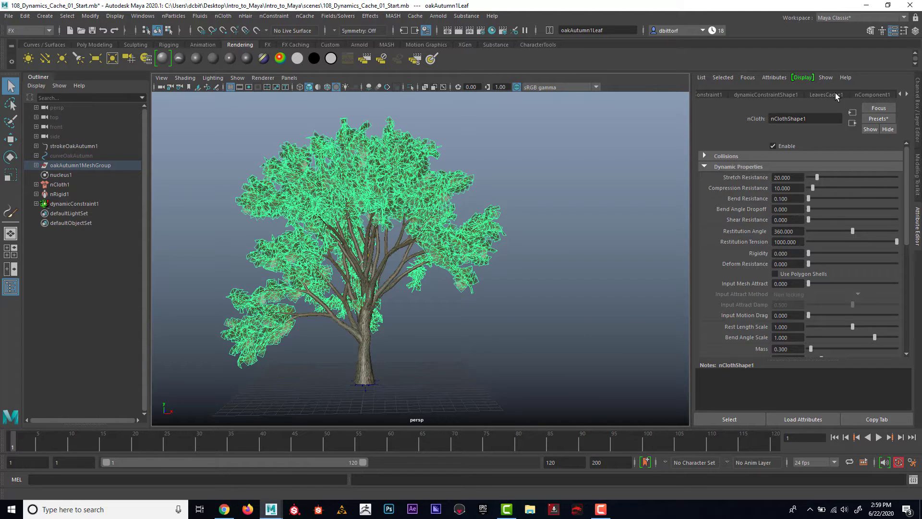
{"action": "left_click", "coordinate": [825, 94]}
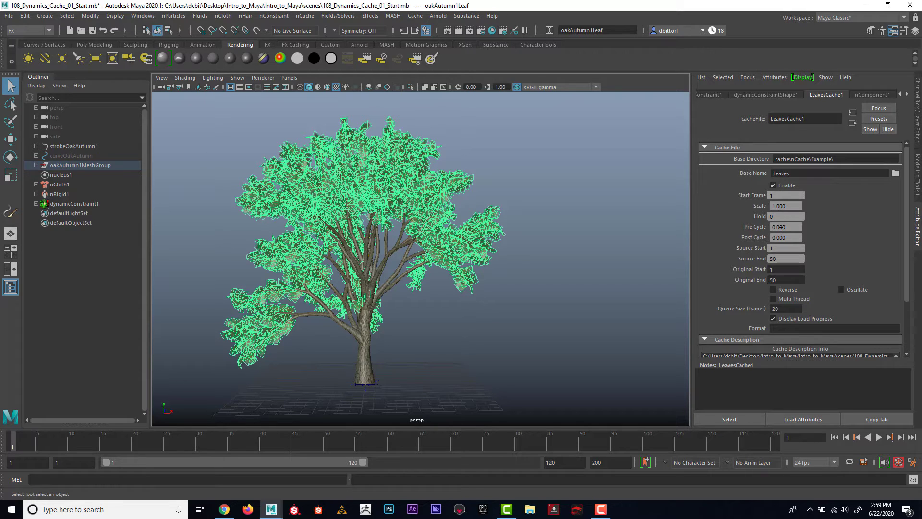
- Set the cache's Post Cycle to 1, play and scrub the animation beyond the cached range, and return to the first frame
{"action": "double_click", "coordinate": [778, 237]}
{"action": "type", "text": "1"}
{"action": "key", "text": "Return"}
{"action": "left_click", "coordinate": [879, 438]}
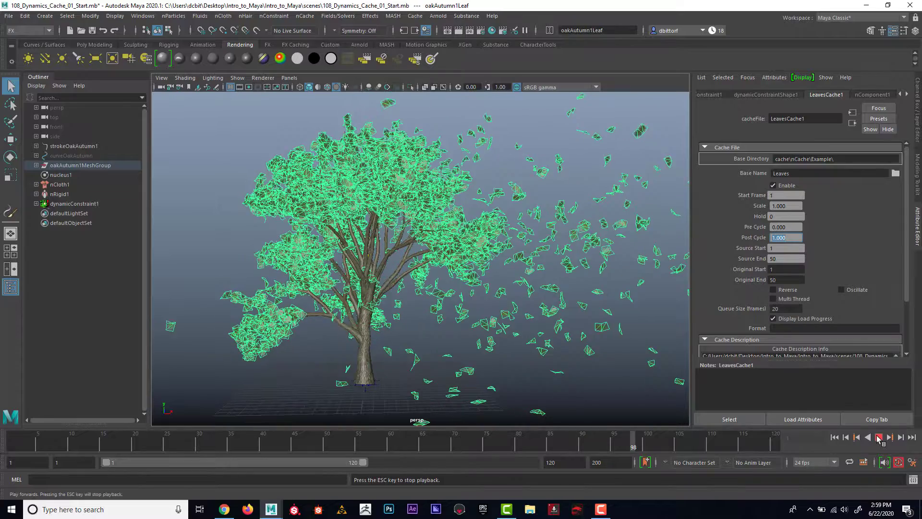
{"action": "left_click", "coordinate": [667, 449]}
{"action": "left_click_drag", "start_coordinate": [667, 449], "coordinate": [723, 445]}
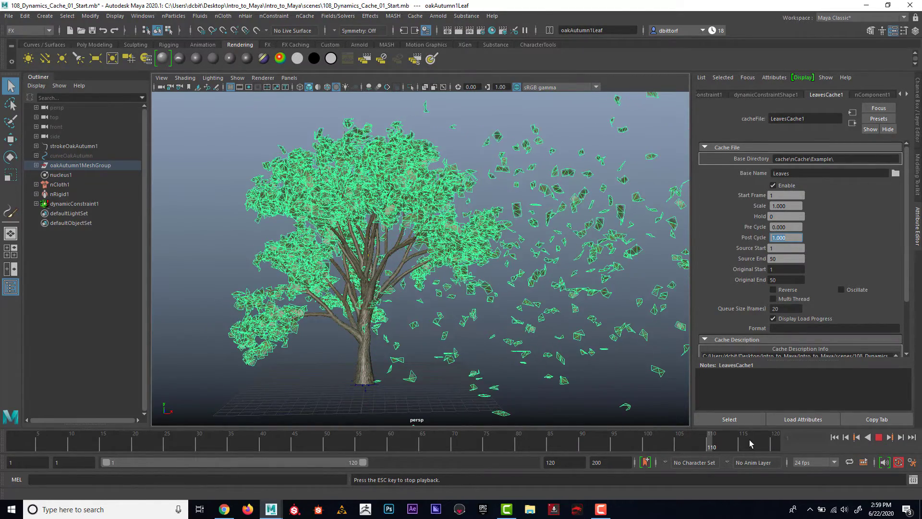
{"action": "left_click", "coordinate": [878, 438]}
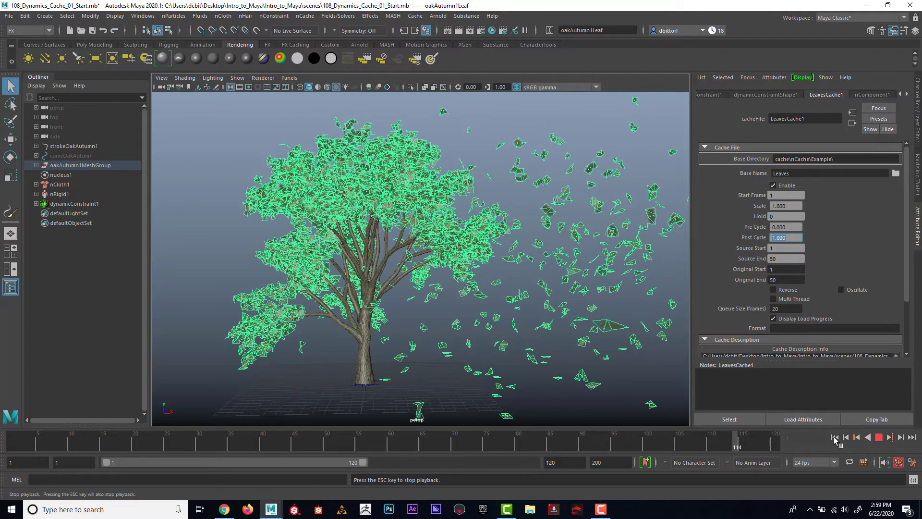
{"action": "left_click", "coordinate": [835, 437]}
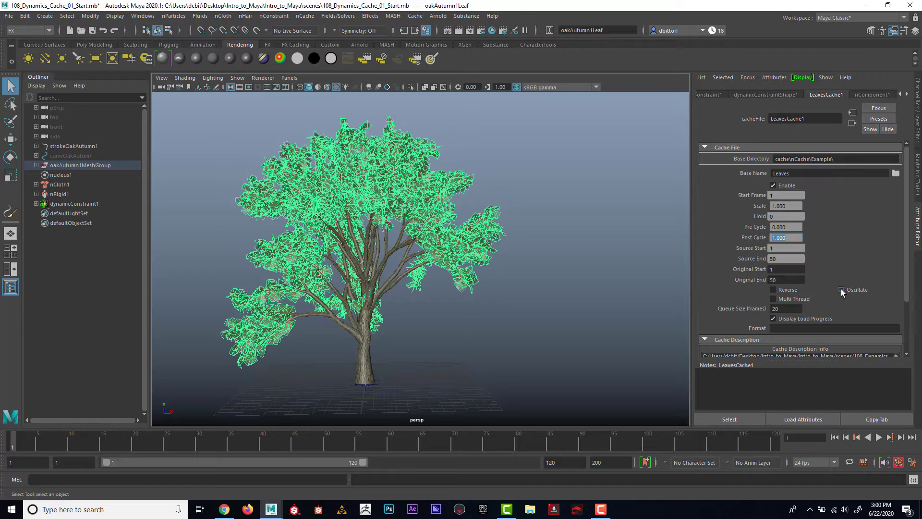
- Set the cache's Post Cycle to 2 with Oscillate turned on, and start playback
{"action": "double_click", "coordinate": [784, 242]}
{"action": "type", "text": "2"}
{"action": "key", "text": "Return"}
{"action": "left_click", "coordinate": [878, 438]}
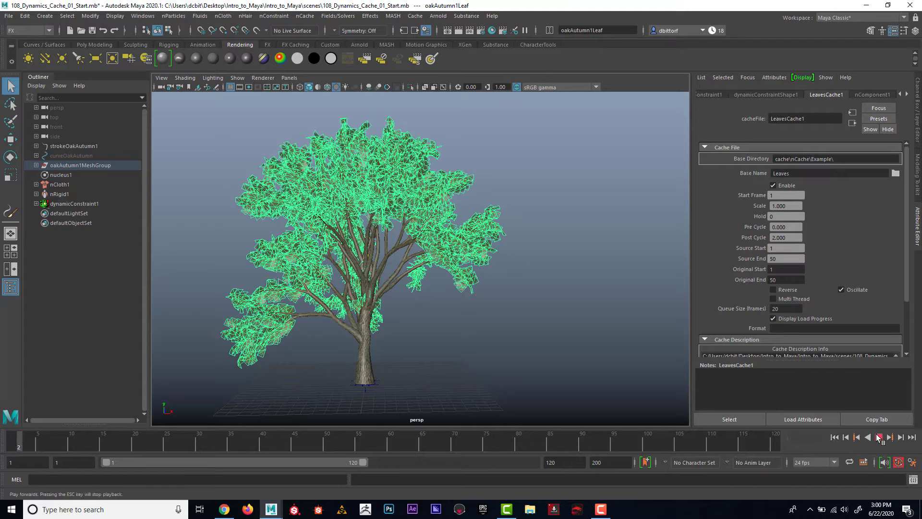
- Extend the playback range to end at frame 150, play the oscillating cache from the start, and return to the first frame
{"action": "left_click", "coordinate": [557, 463]}
{"action": "left_click", "coordinate": [879, 438]}
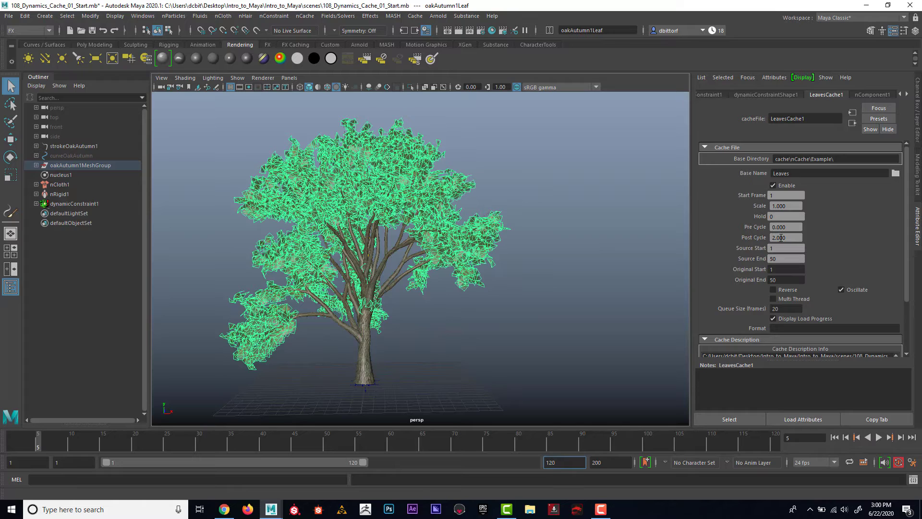
{"action": "double_click", "coordinate": [536, 463]}
{"action": "key", "text": "Return"}
{"action": "left_click", "coordinate": [834, 437]}
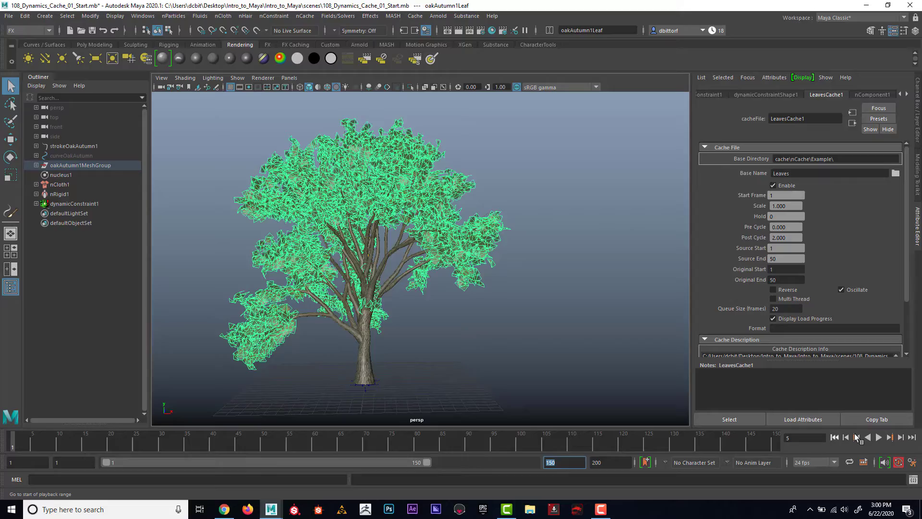
{"action": "key", "text": "alt+v"}
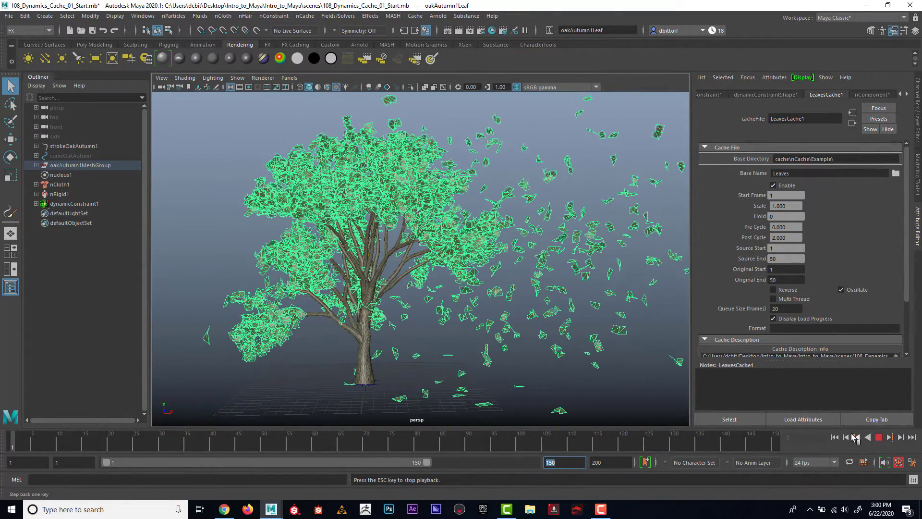
{"action": "left_click", "coordinate": [878, 437]}
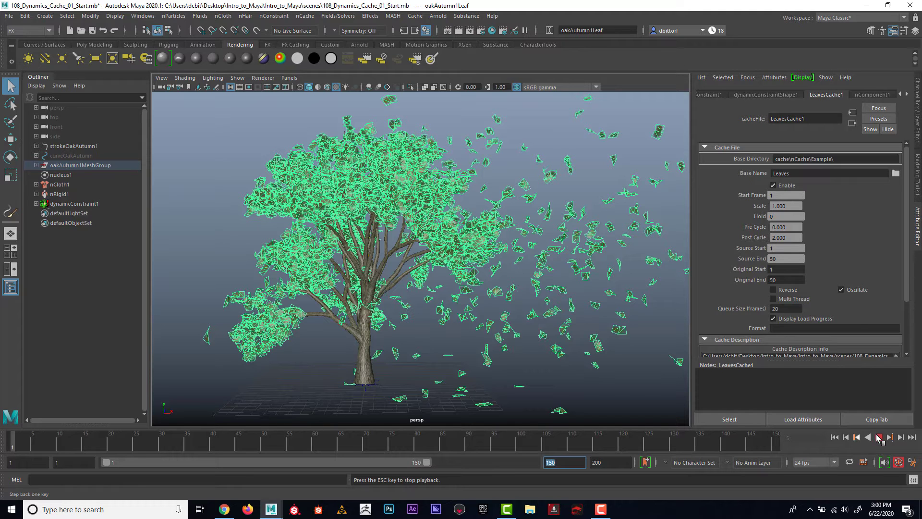
{"action": "left_click", "coordinate": [836, 437]}
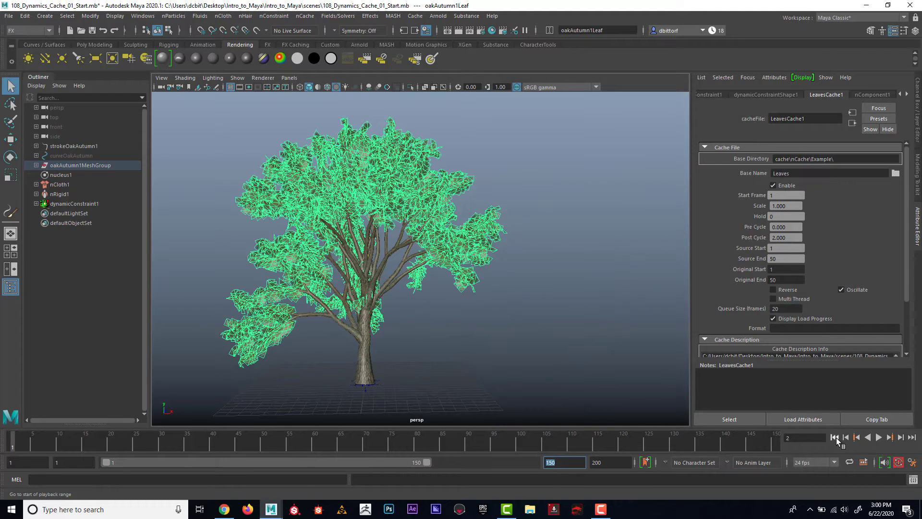
- Turn Reverse on and Oscillate off for the leaf cache, and play the reversed animation
{"action": "left_click", "coordinate": [775, 290]}
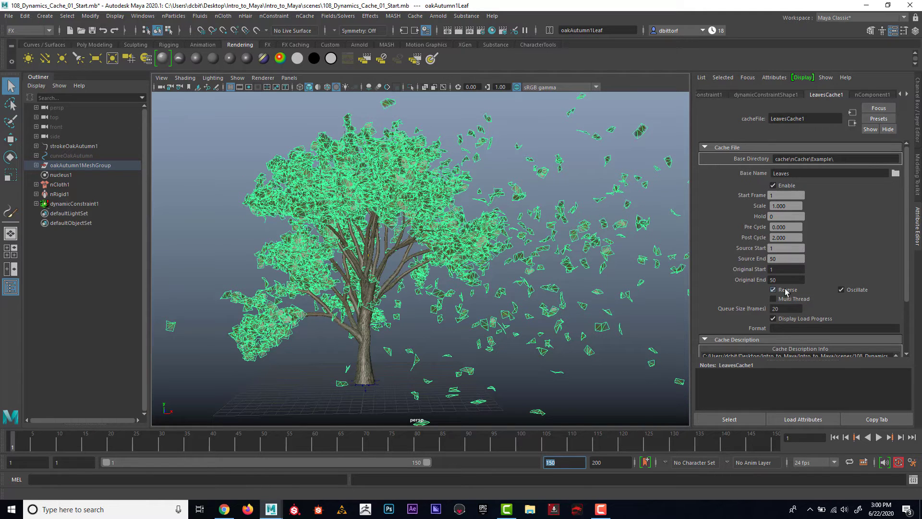
{"action": "left_click", "coordinate": [842, 290]}
{"action": "left_click", "coordinate": [879, 437]}
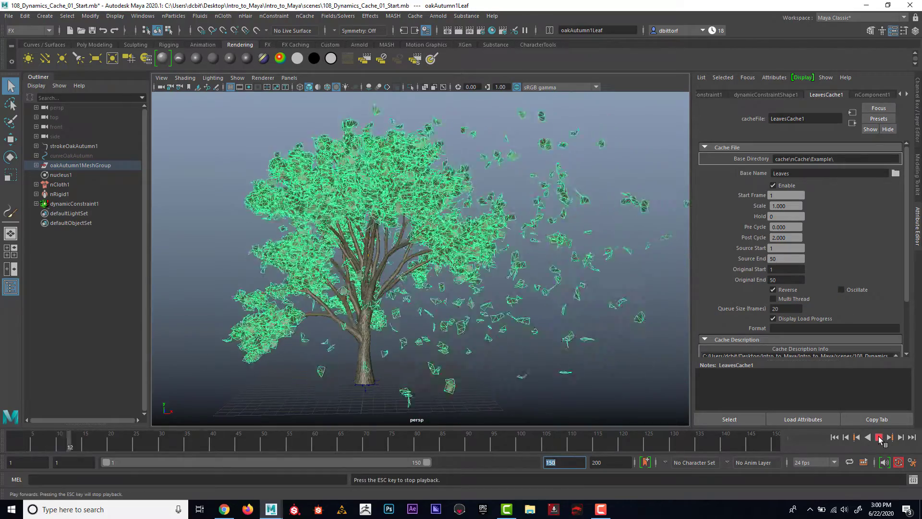
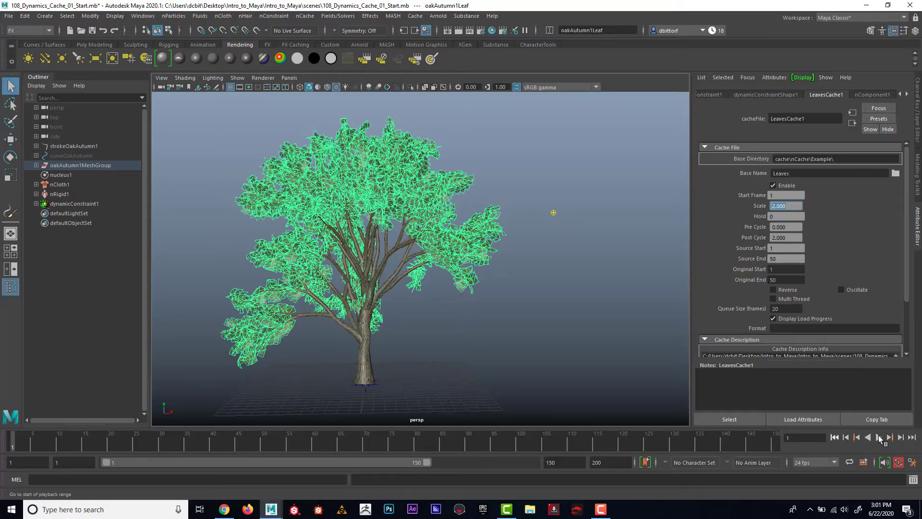
- Play back the leaf cache at a Scale of 2 with Reverse off, and return to the first frame
{"action": "left_click", "coordinate": [879, 437]}
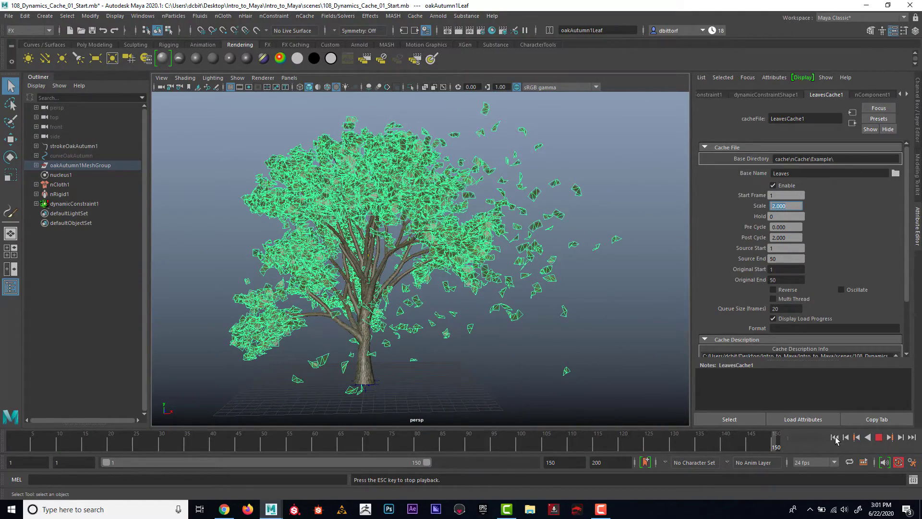
{"action": "key", "text": "alt+shift+v"}
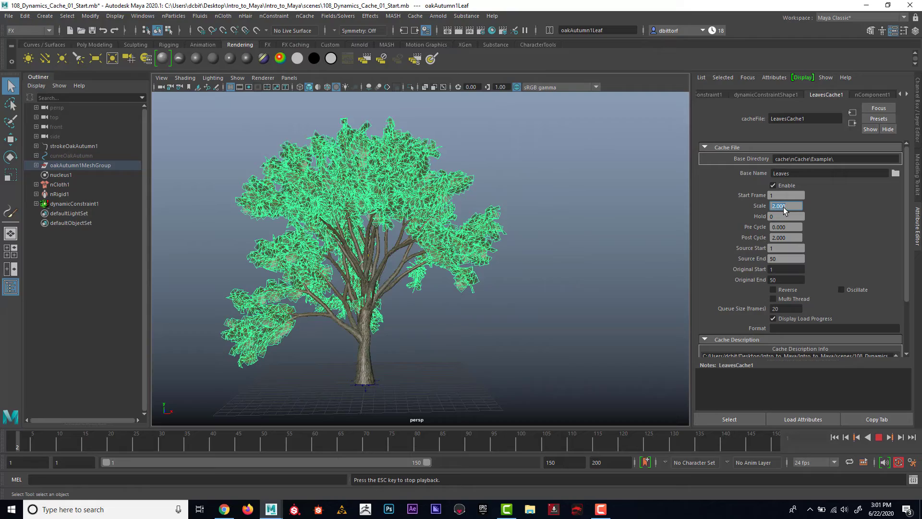
{"action": "left_click", "coordinate": [878, 438]}
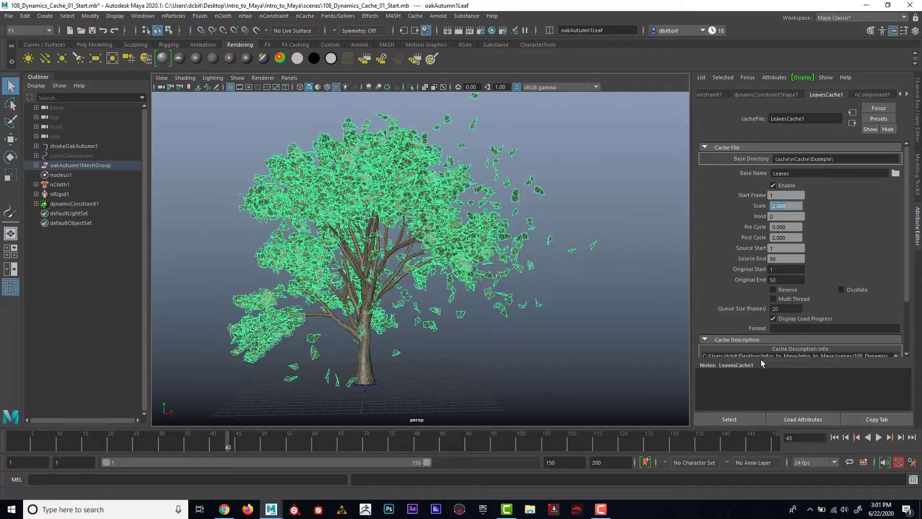
{"action": "left_click", "coordinate": [835, 437]}
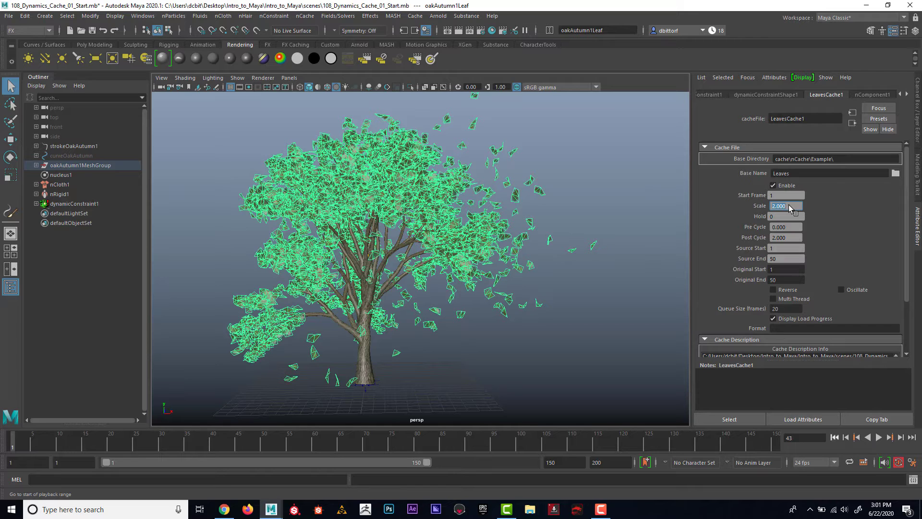
- Set the cache's Scale to 0.5, play the sped-up leaf animation, and return to the first frame
{"action": "left_click", "coordinate": [788, 205]}
{"action": "type", "text": "5"}
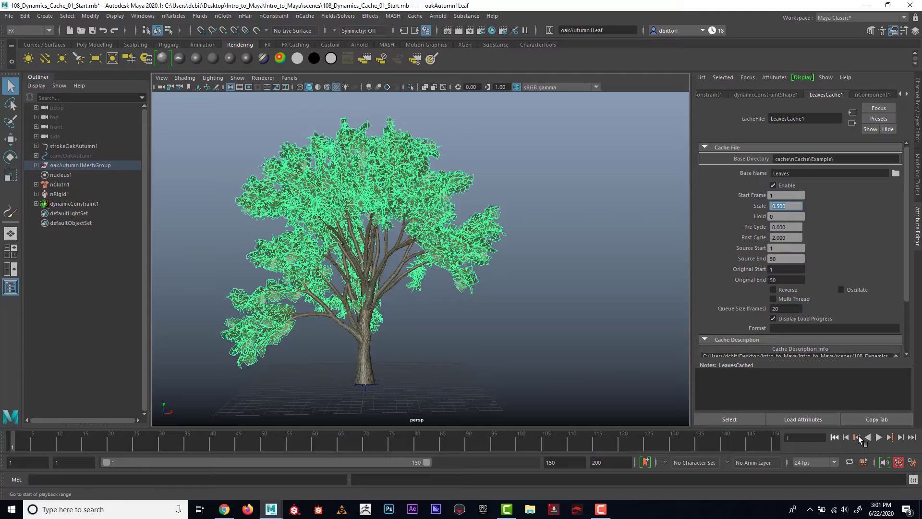
{"action": "key", "text": "alt+v"}
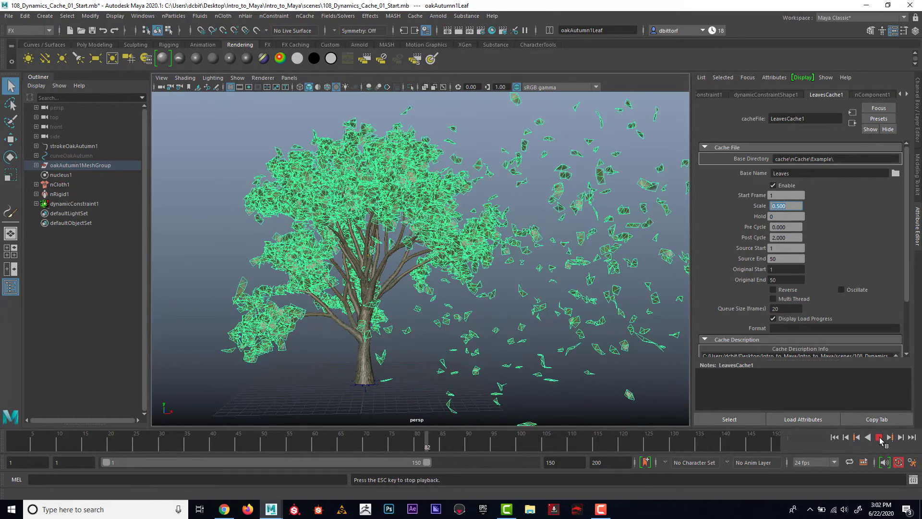
{"action": "left_click", "coordinate": [835, 437]}
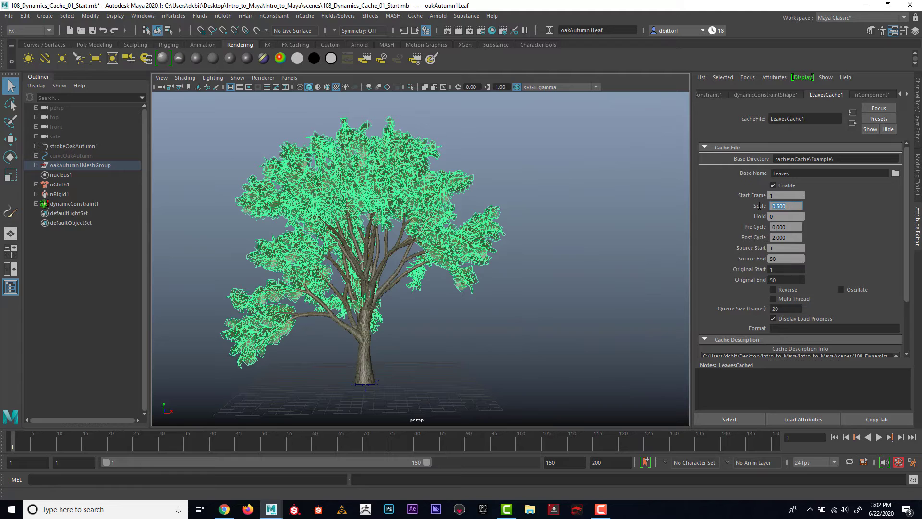
- Set the cache's Scale to 1 and play the animation from the start
{"action": "type", "text": "1"}
{"action": "key", "text": "Return"}
{"action": "key", "text": "alt+v"}
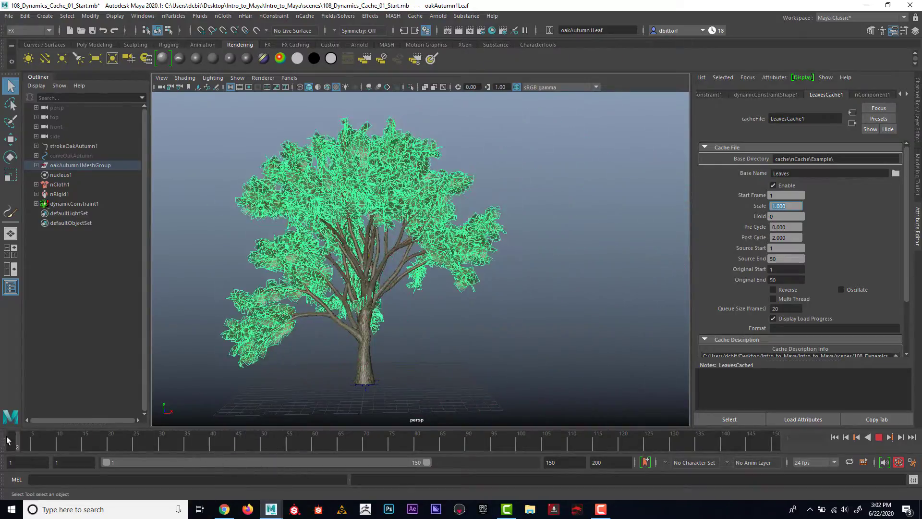
- Switch to File Explorer, check the size properties of the nCache folder inside the project's cache folder, and close the window
{"action": "key", "text": "alt+Tab"}
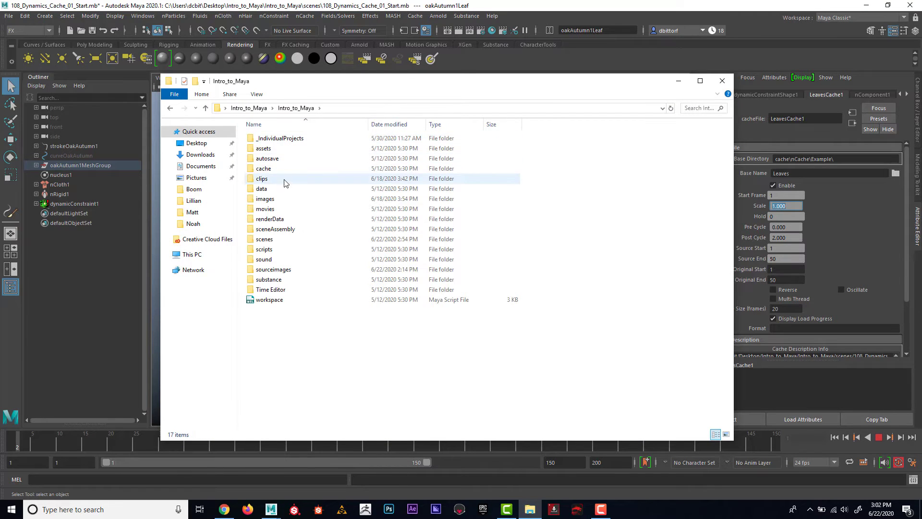
{"action": "double_click", "coordinate": [282, 169]}
{"action": "right_click", "coordinate": [273, 140]}
{"action": "left_click", "coordinate": [234, 372]}
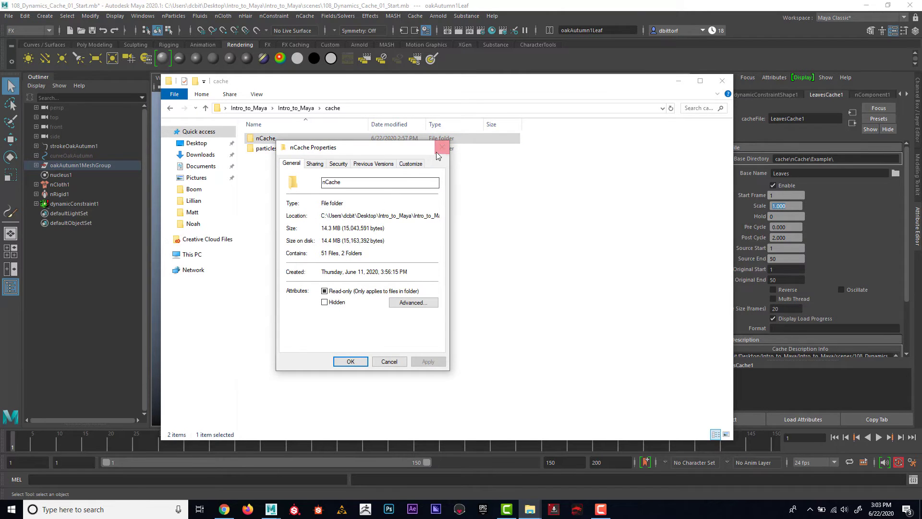
{"action": "left_click", "coordinate": [442, 147]}
{"action": "left_click", "coordinate": [721, 80]}
- Play the cached leaf animation in Maya, jump back to frame 8, and return to the first frame
{"action": "key", "text": "alt+v"}
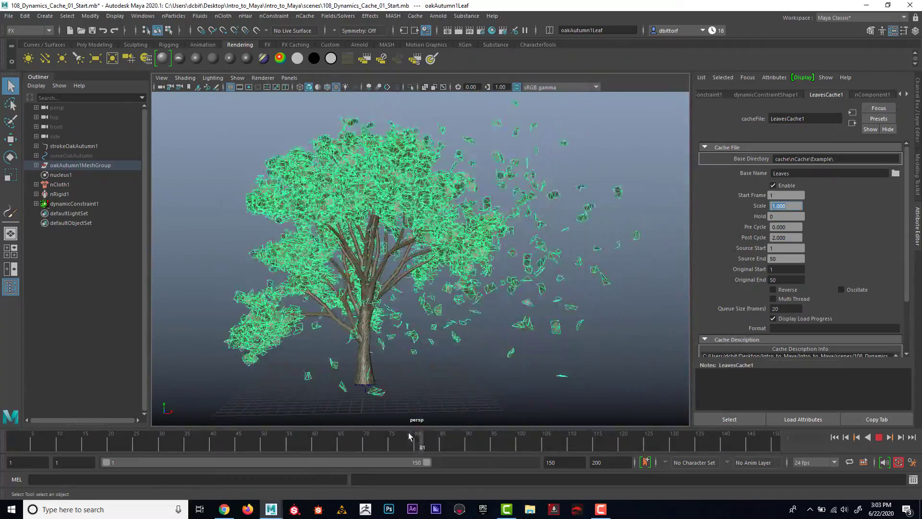
{"action": "left_click", "coordinate": [46, 436]}
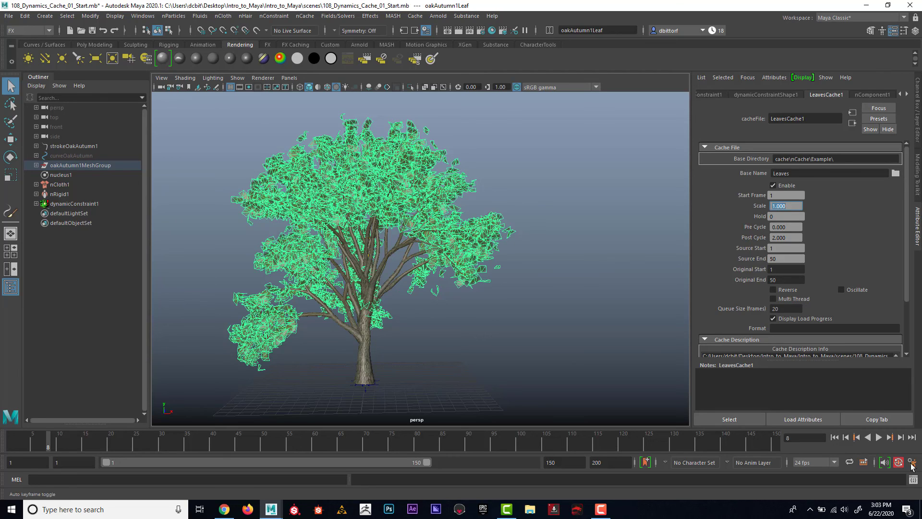
{"action": "left_click", "coordinate": [835, 438]}
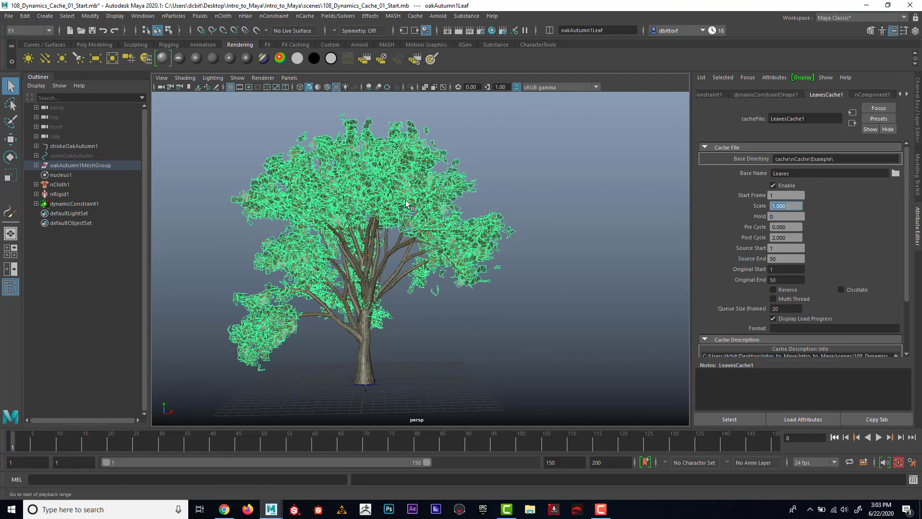